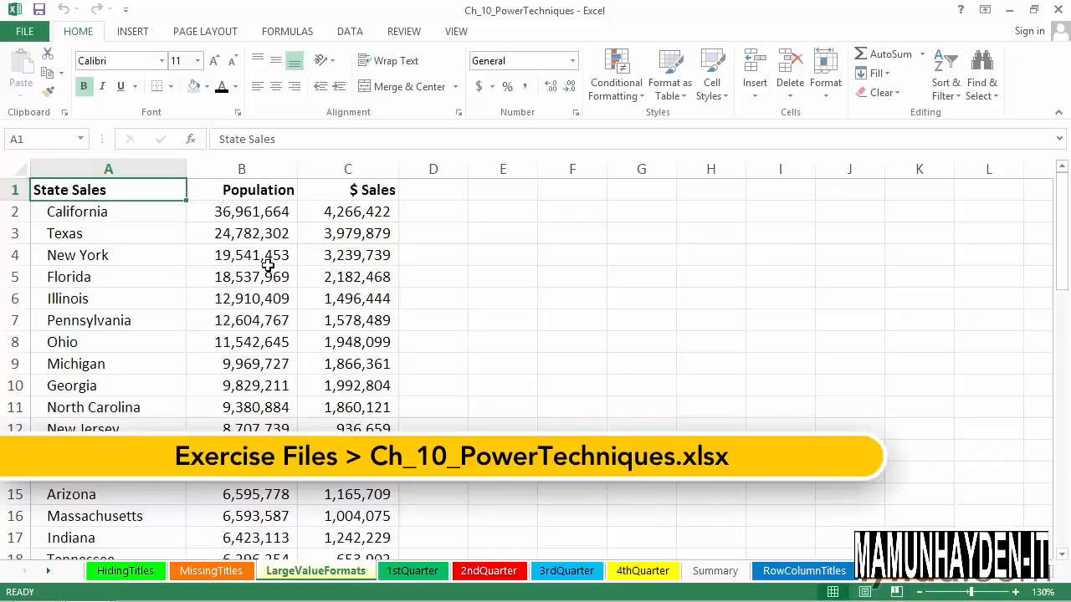
Step: Examine the stored Population values in column B for California, Texas and New York
left_click(276, 219)
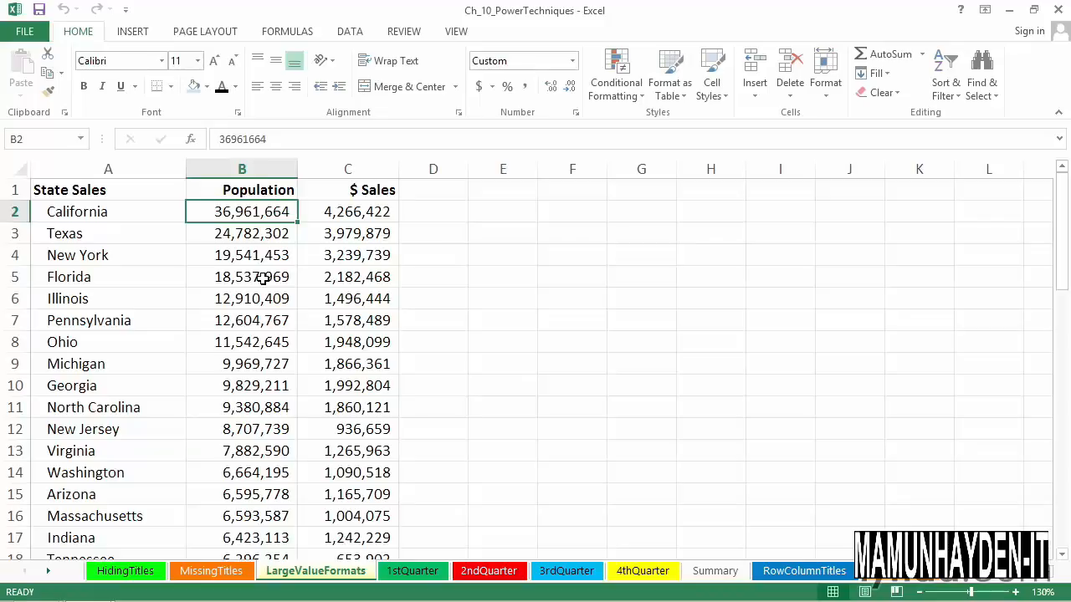
left_click(277, 238)
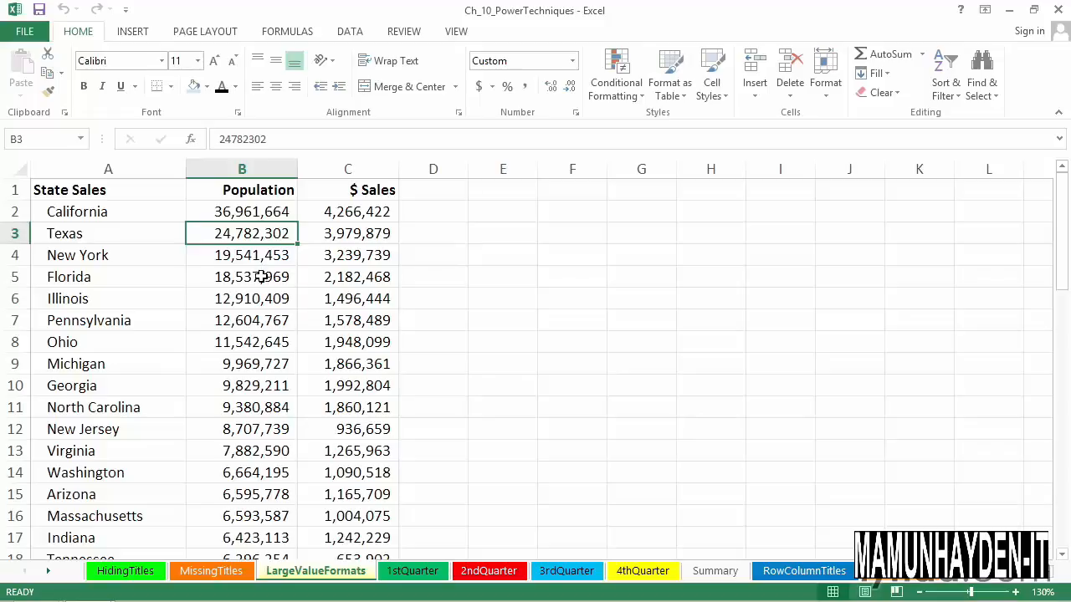
left_click(264, 215)
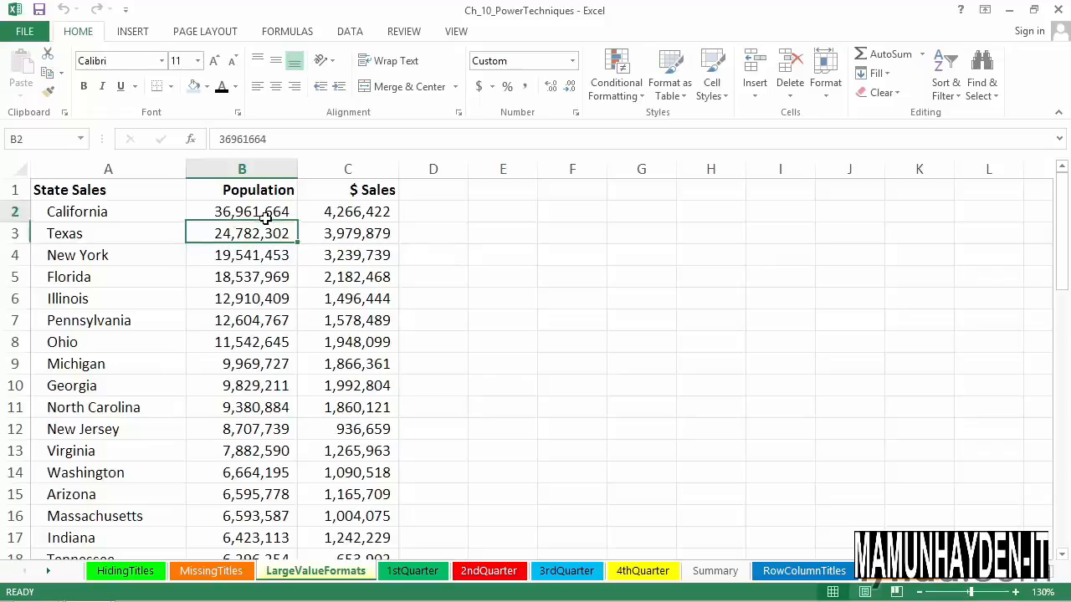
left_click(262, 234)
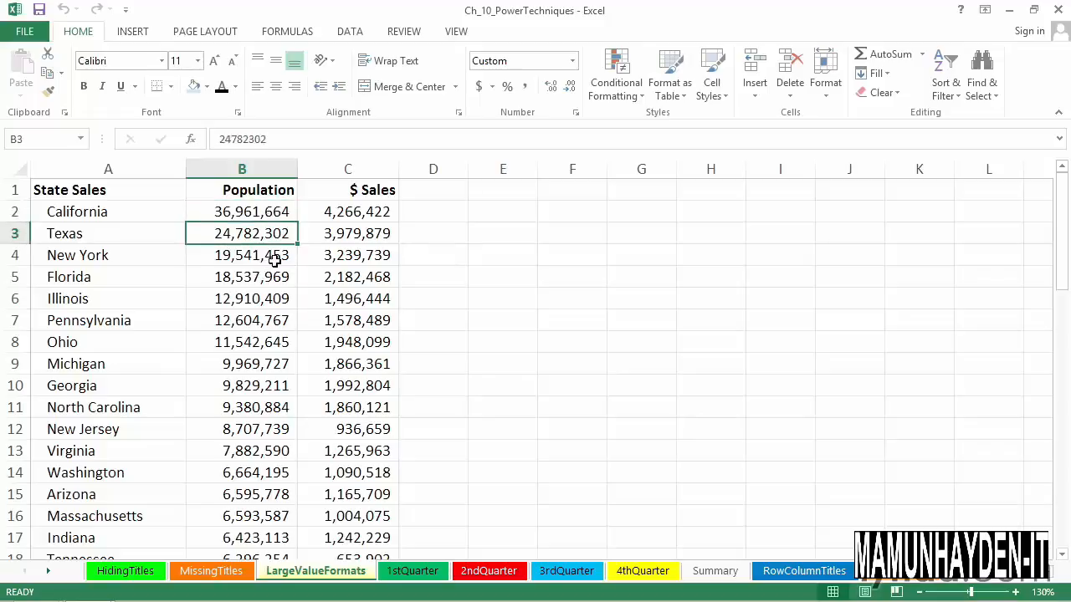
left_click(270, 260)
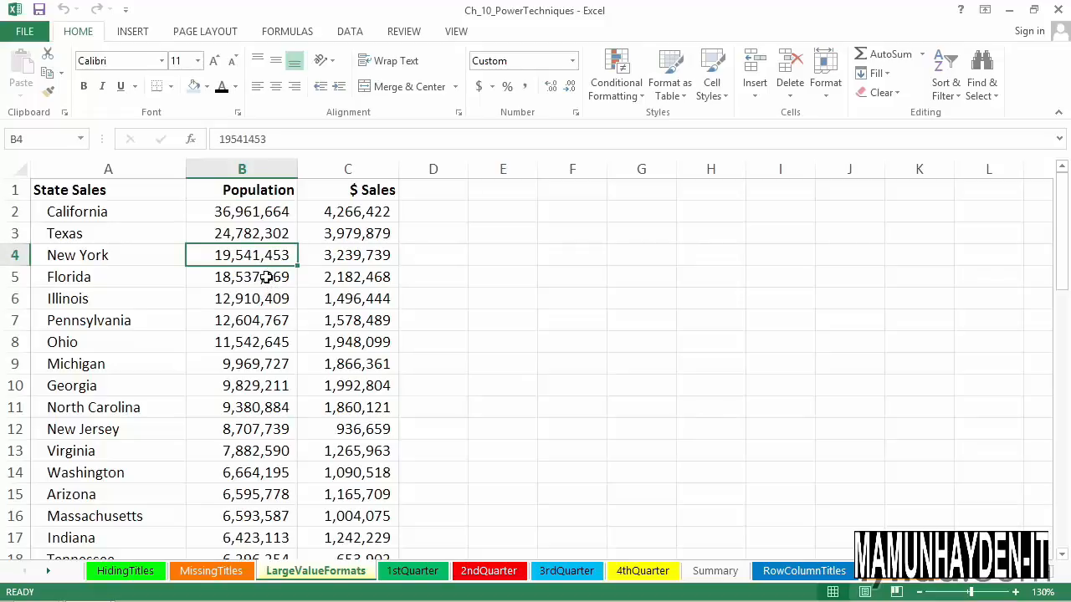
left_click(454, 215)
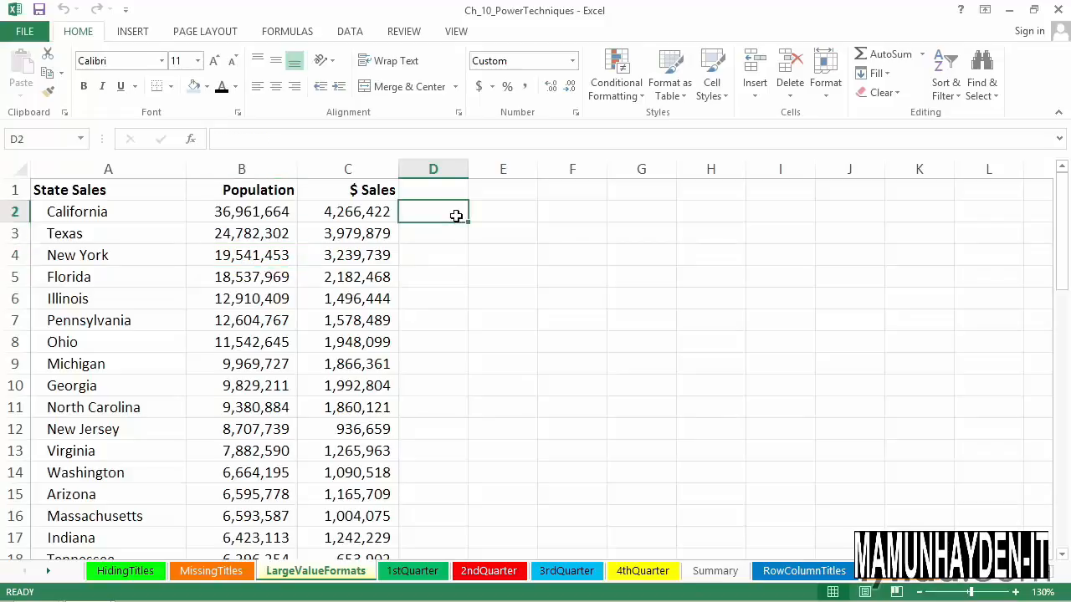
left_click(259, 214)
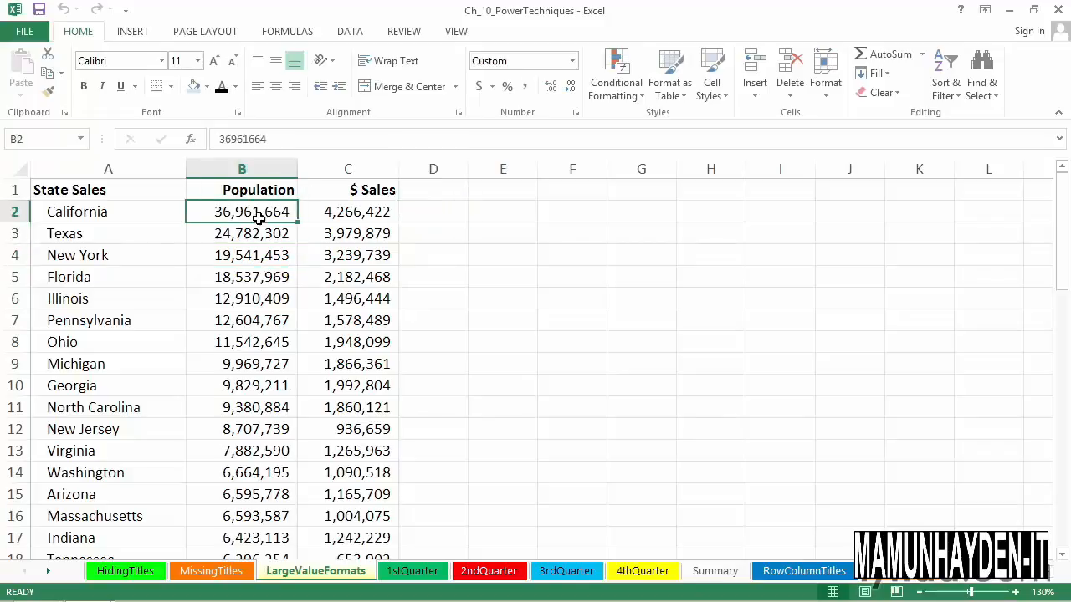
left_click(256, 171)
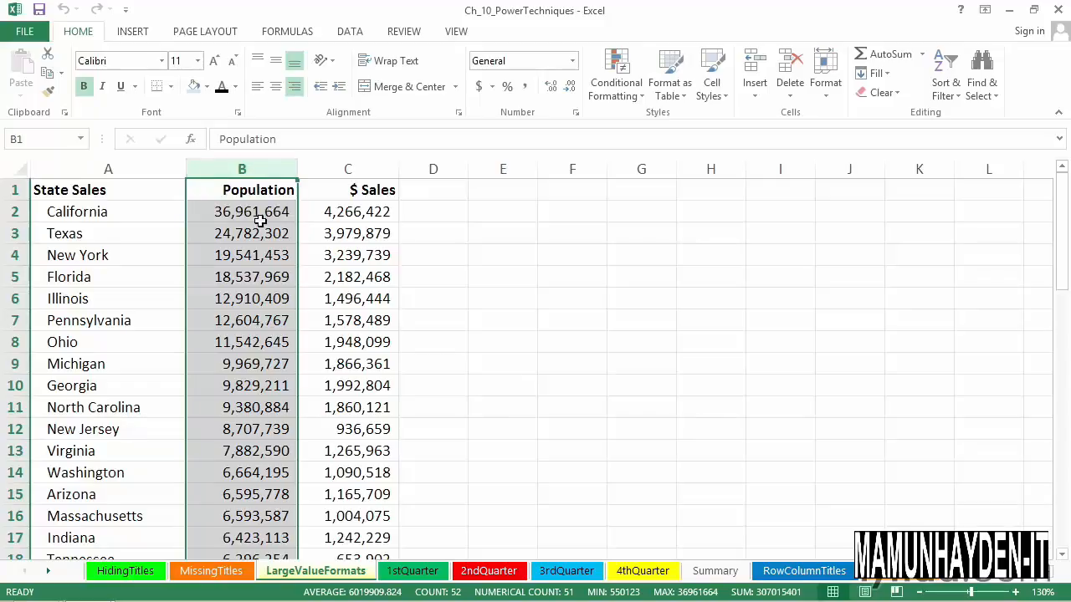
left_click(262, 214)
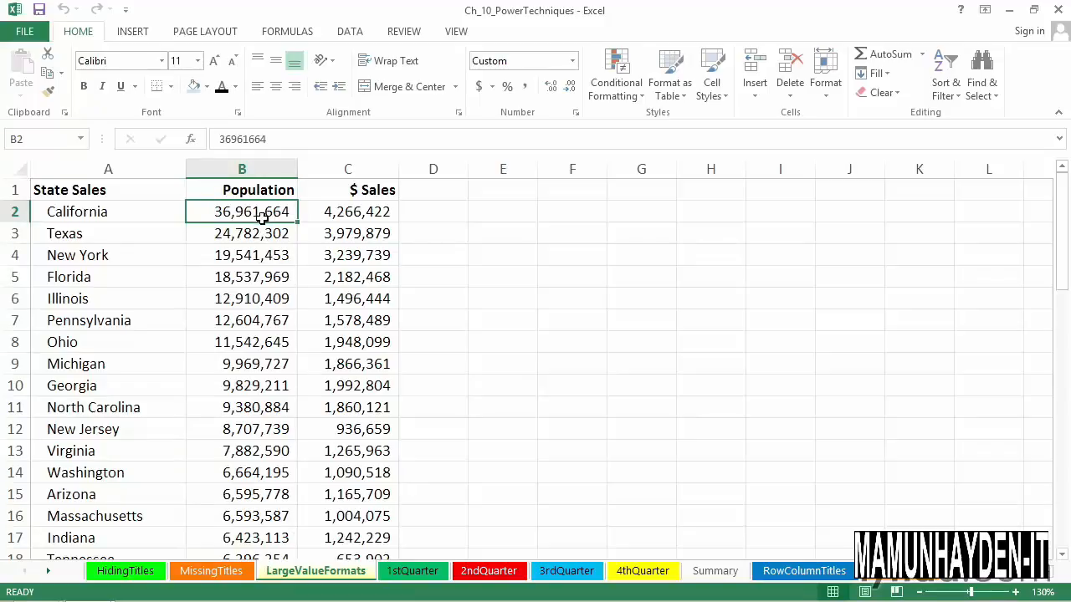
Step: Apply the custom number format #,##0, to the whole Population column so its values display in thousands
left_click(278, 173)
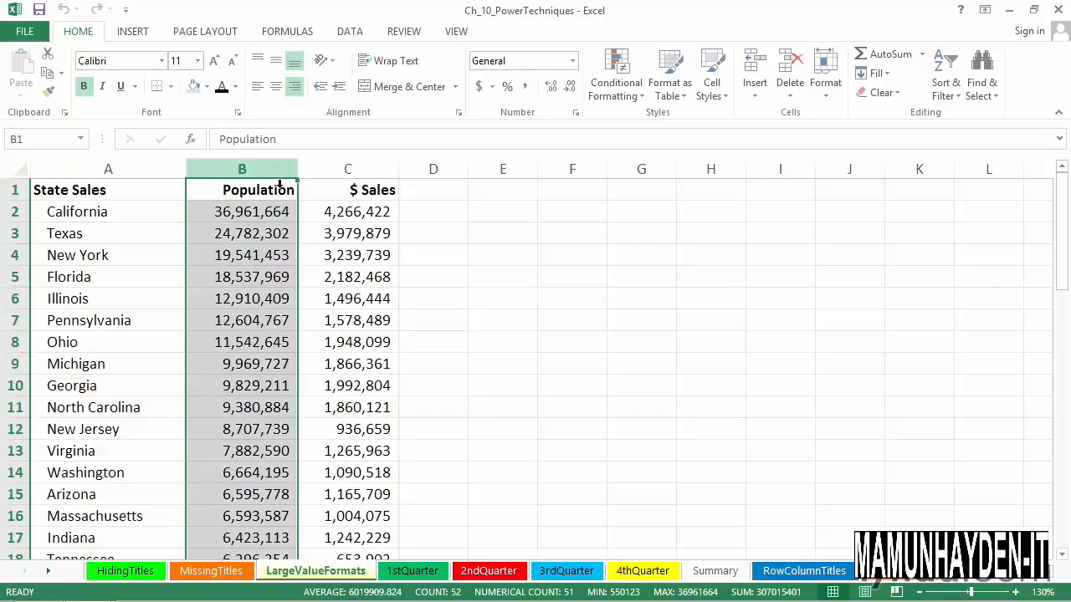
key("ctrl+1")
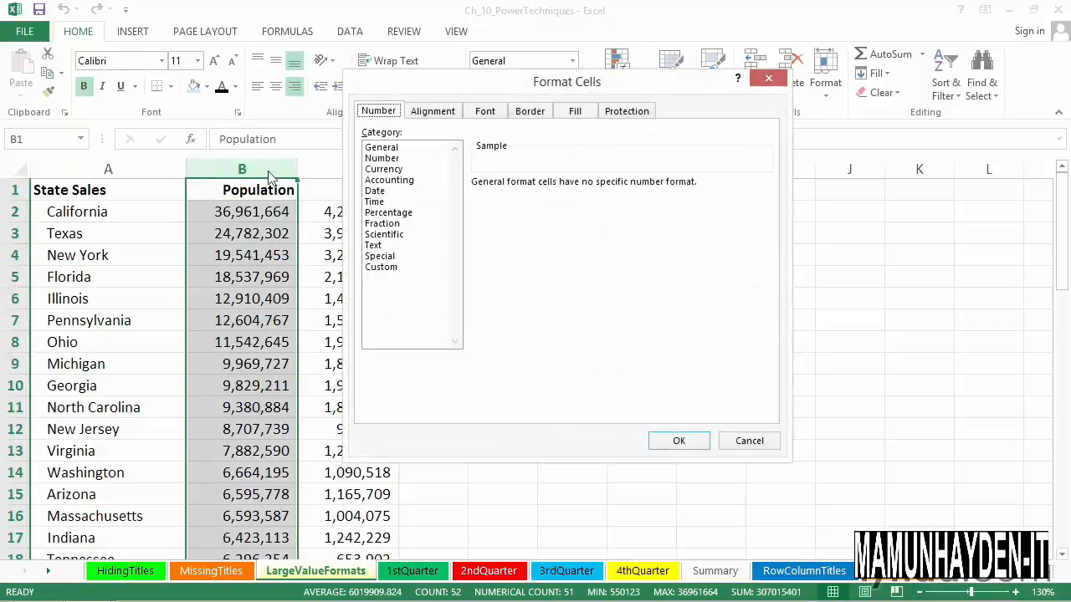
left_click(384, 269)
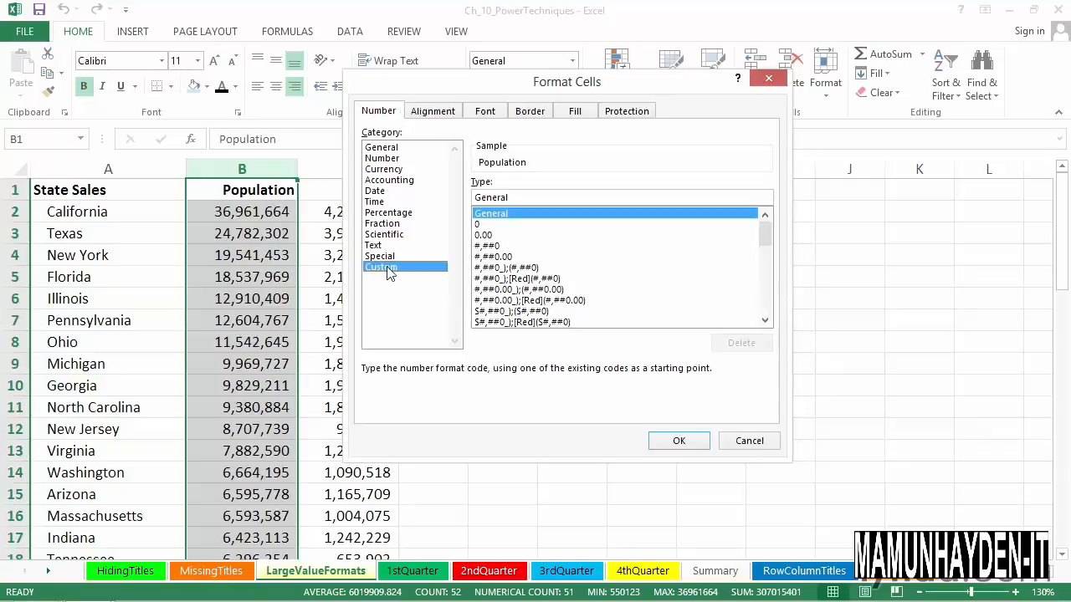
left_click(495, 247)
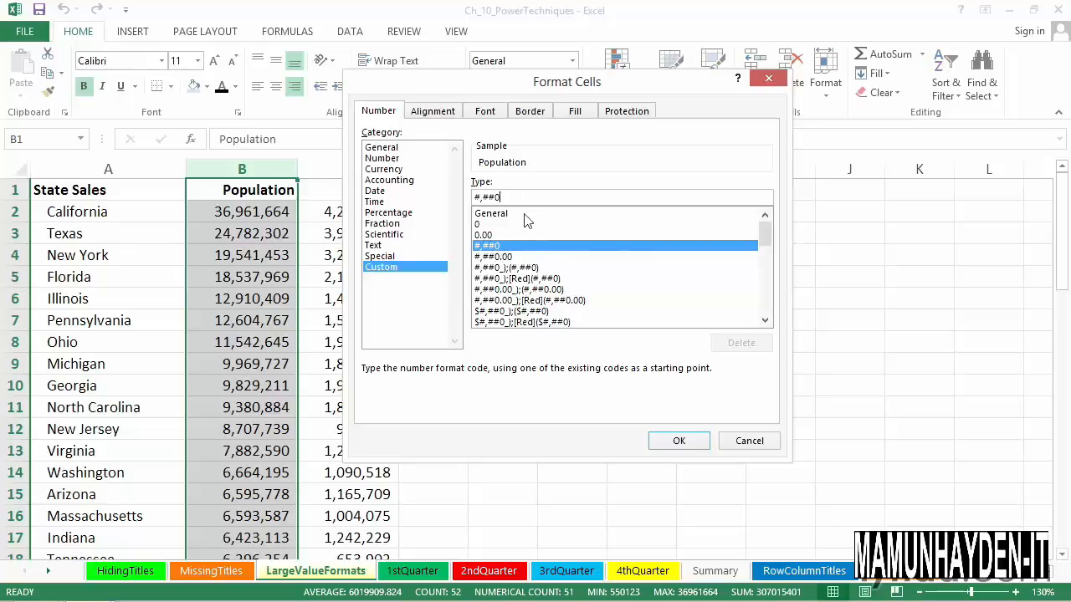
type(",")
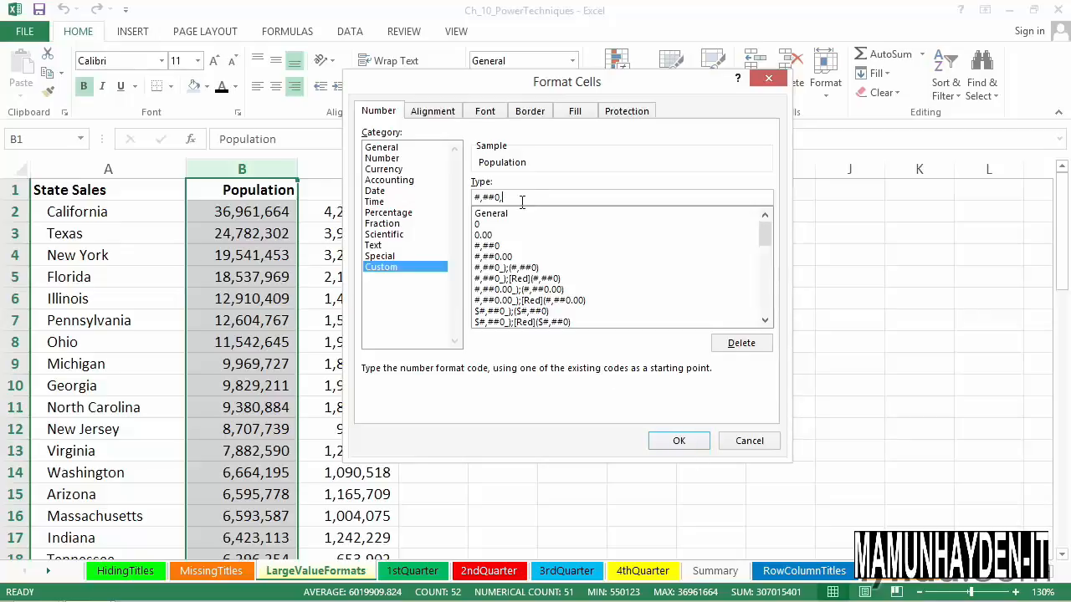
left_click(680, 441)
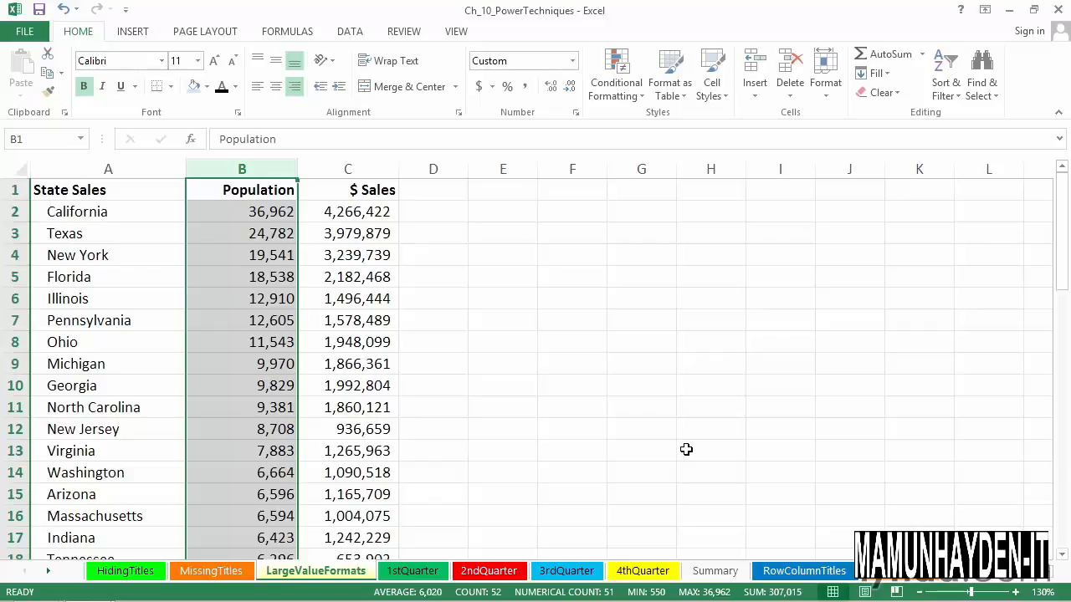
Step: Change the Population column's custom number format to #,##0,, so its values display in millions
key("ctrl+1")
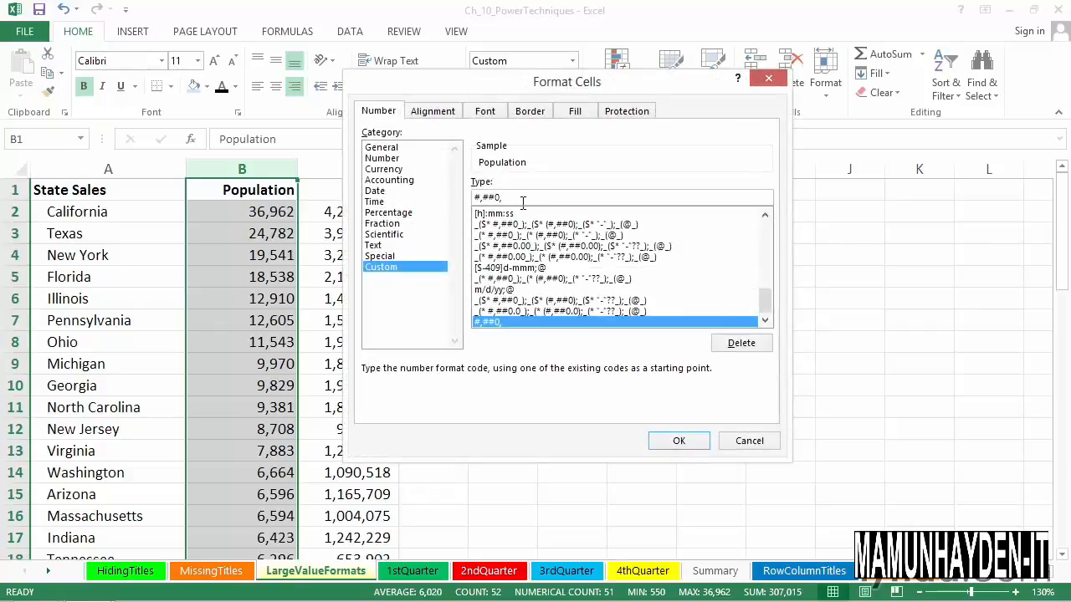
left_click(522, 203)
type(",")
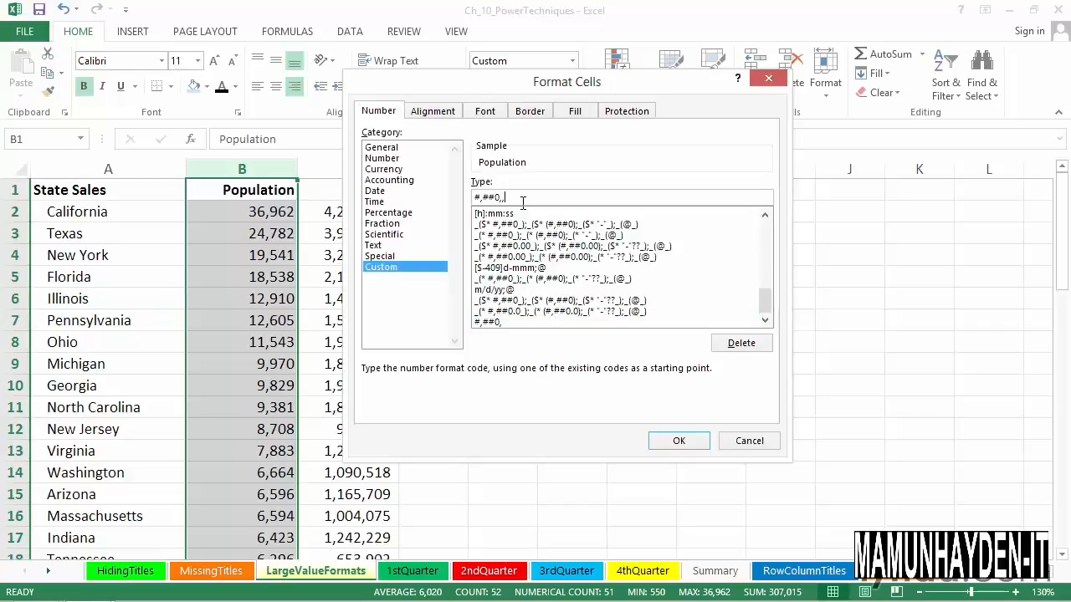
left_click(679, 441)
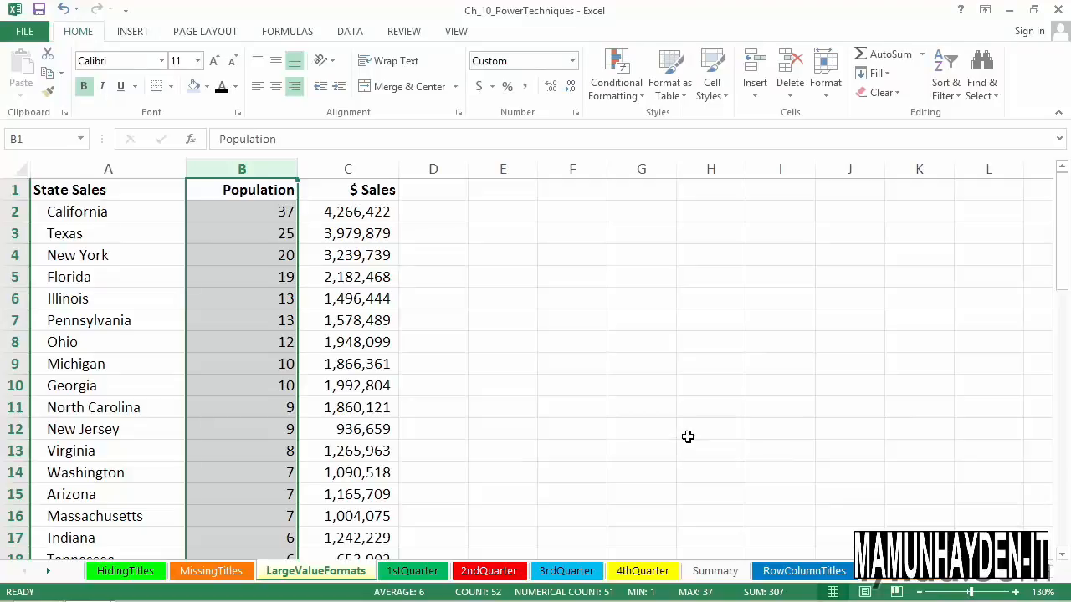
Step: Add one decimal place to the Population column's millions format by setting the custom code to #,##0.0,,
key("ctrl+1")
type(",##0.0")
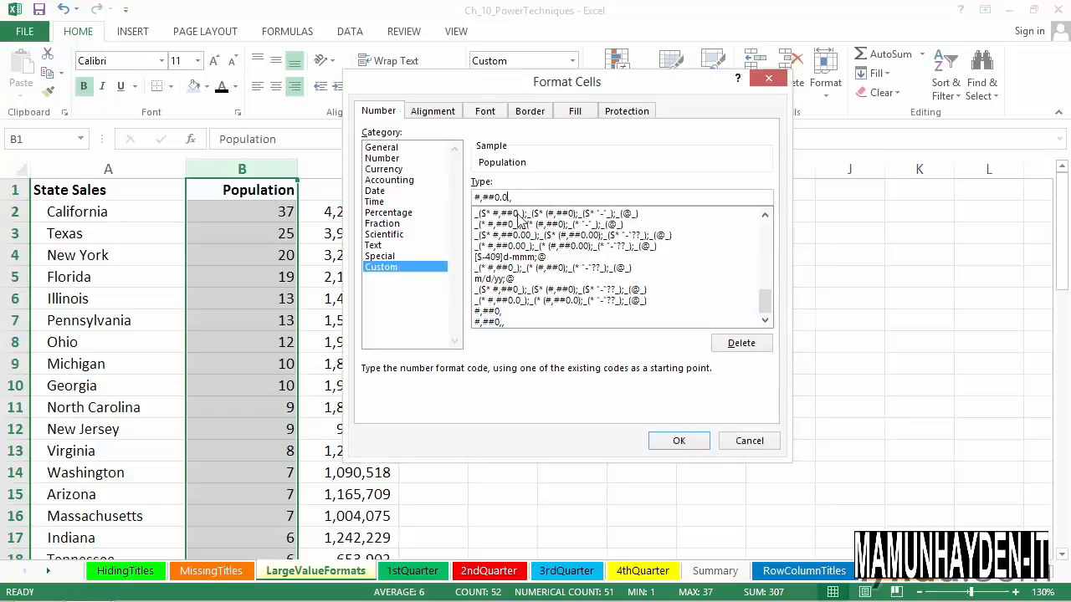
type(",")
left_click(676, 441)
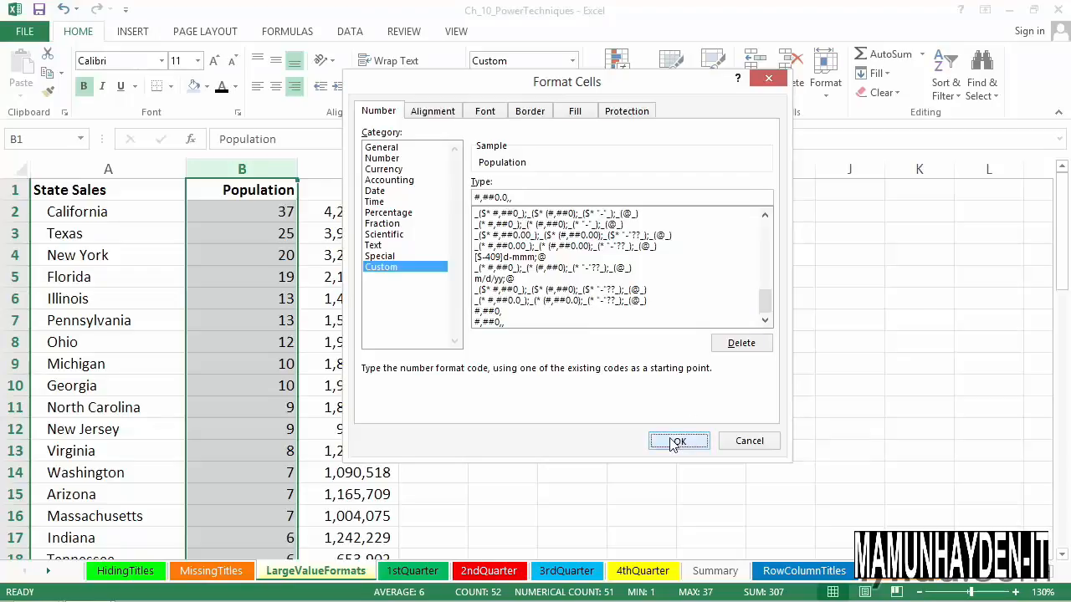
Step: Enter the formula =B2*1.1 in cell E2 and widen column E slightly
left_click(262, 219)
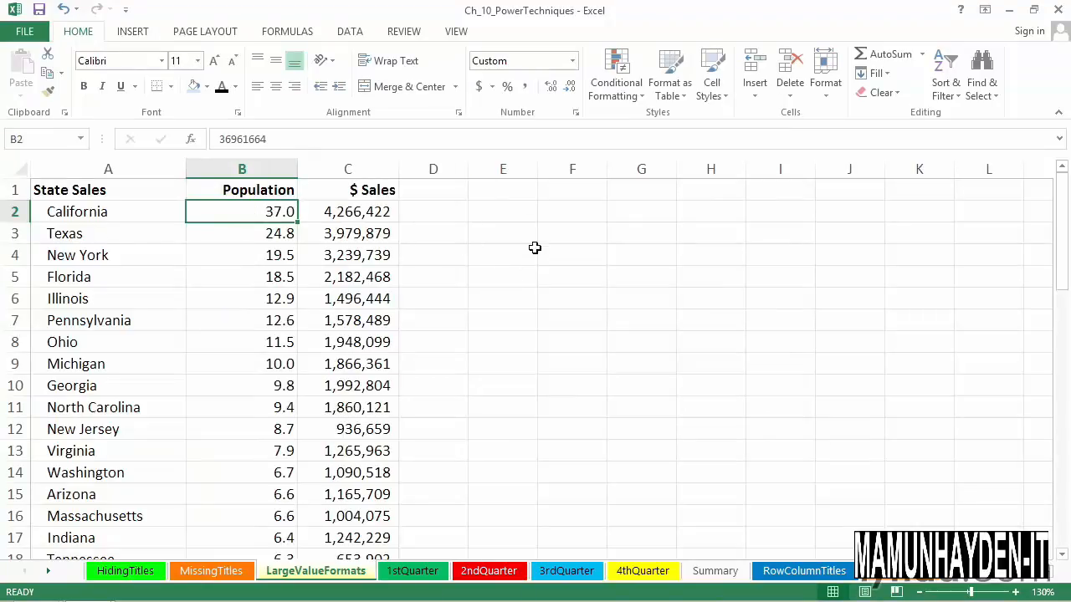
left_click(504, 212)
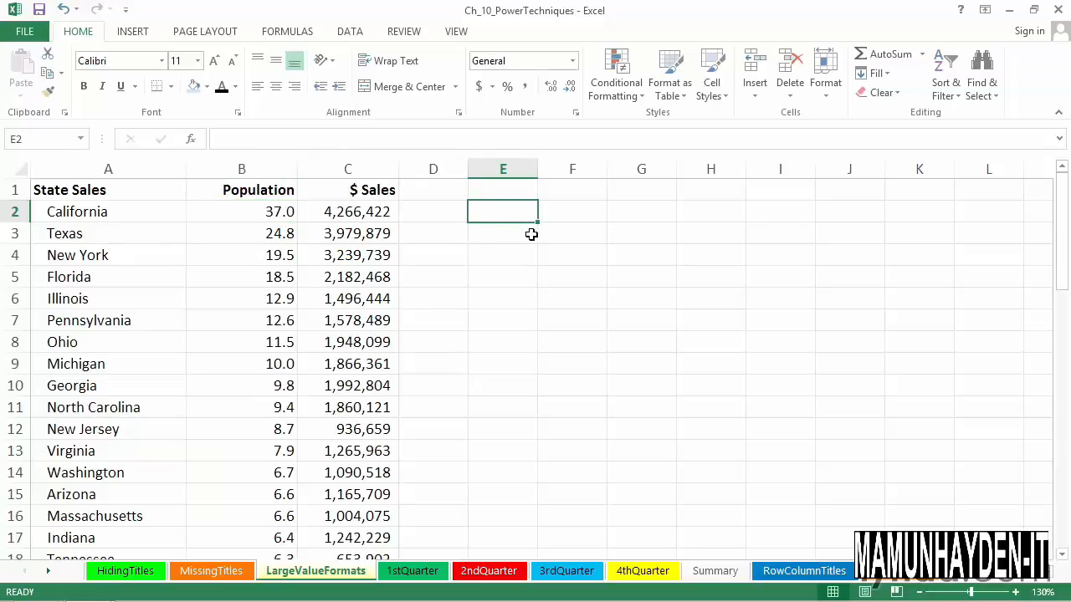
type("=")
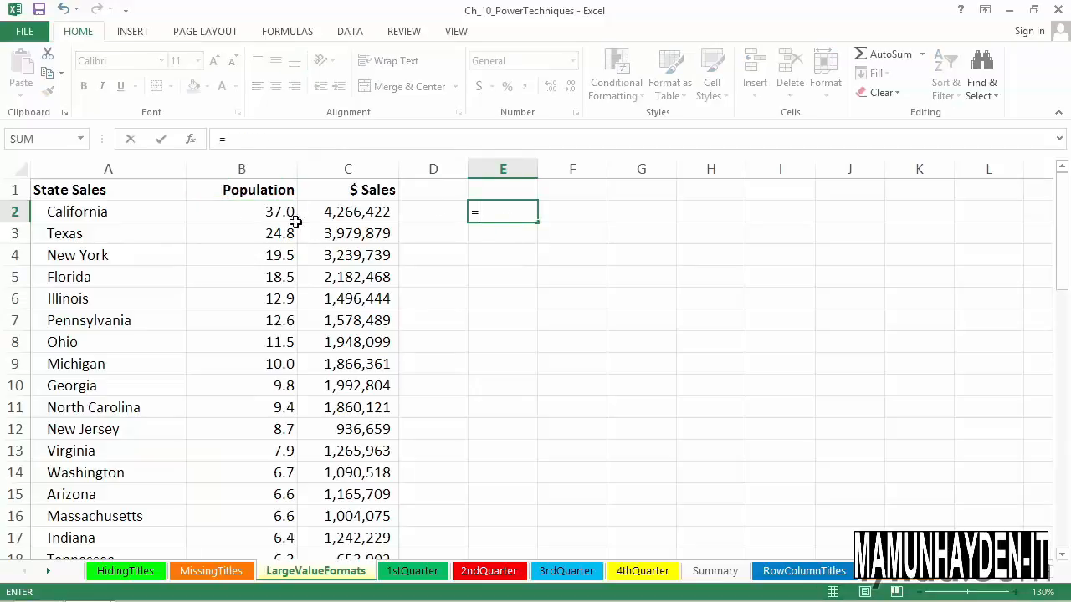
left_click(274, 216)
type("*1.1")
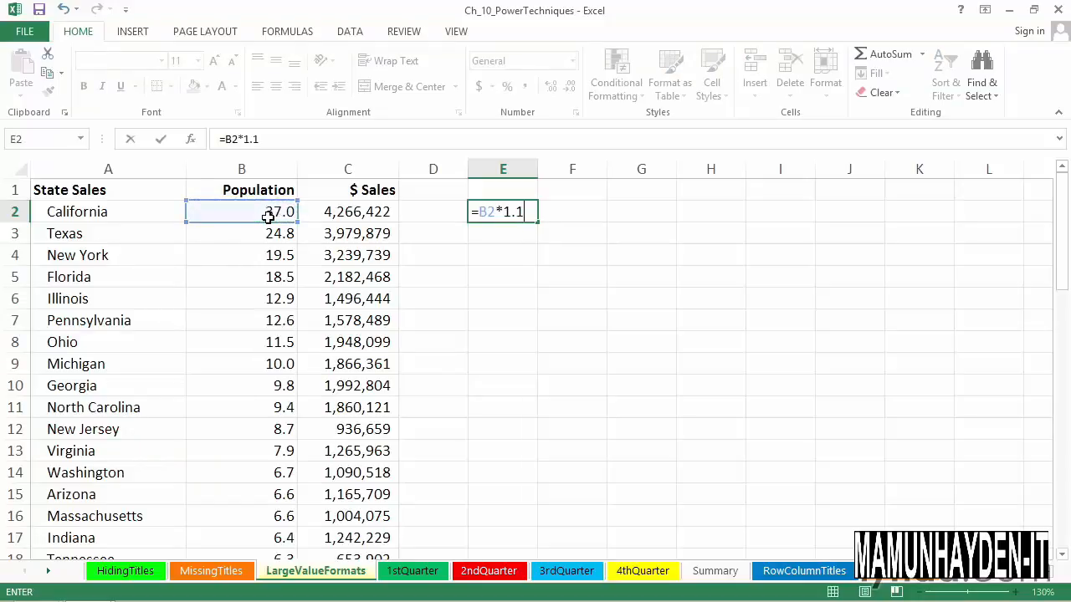
key("Return")
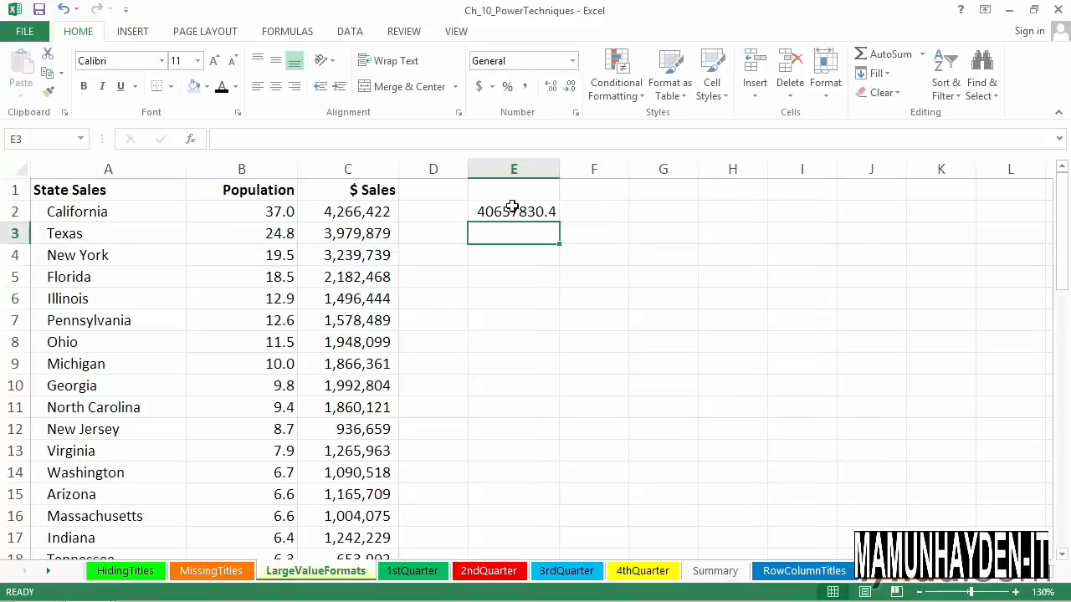
left_click(550, 212)
left_click_drag(560, 183, 579, 181)
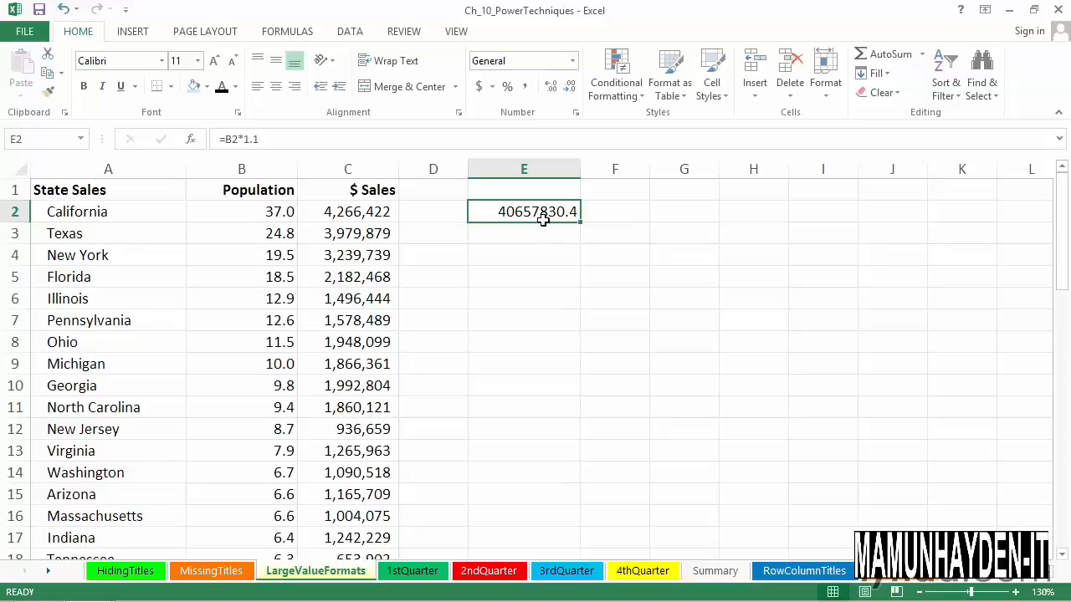
left_click(272, 214)
left_click_drag(272, 214, 271, 299)
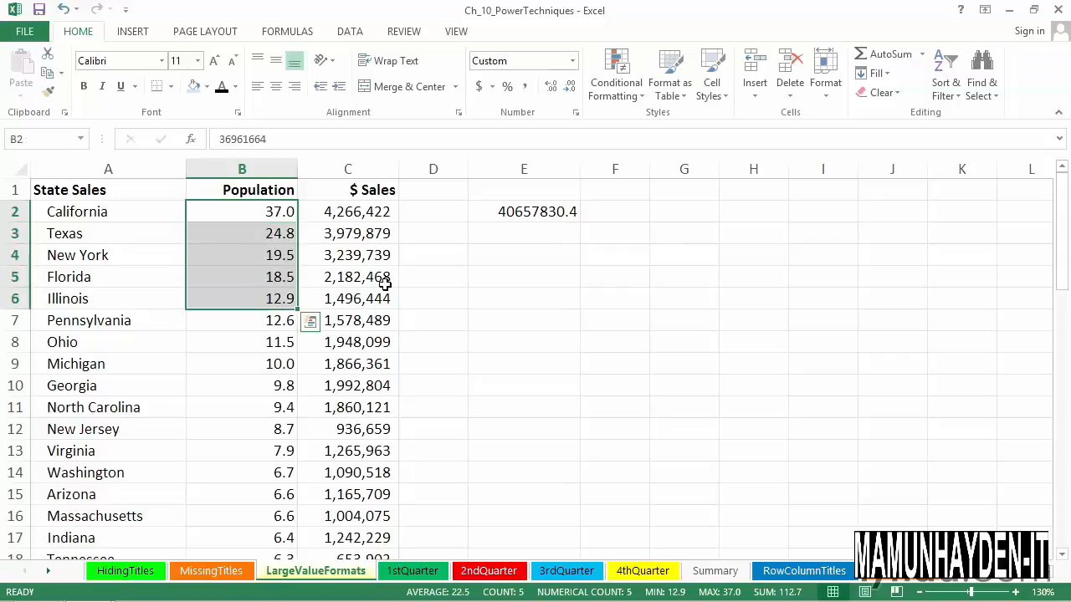
left_click(381, 189)
key("ctrl+shift+Down")
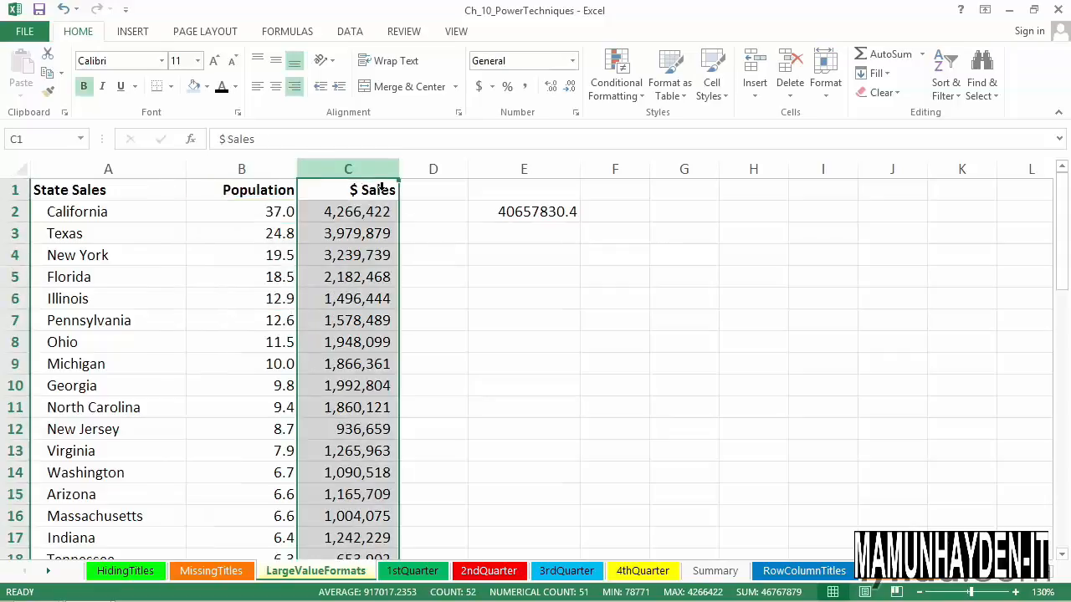
left_click(247, 169)
left_click(337, 173)
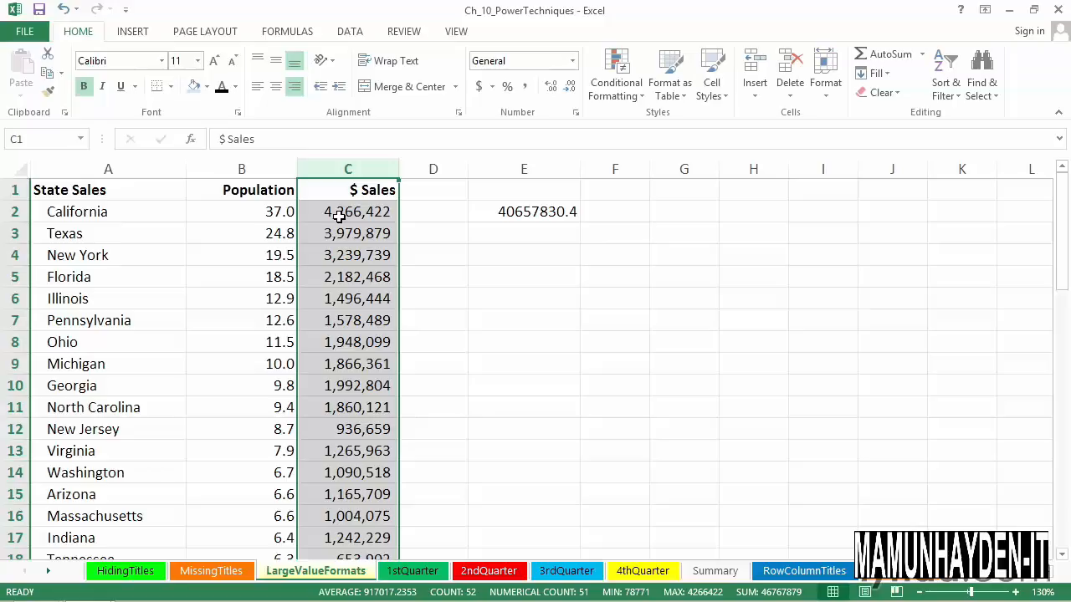
Step: Inspect the custom number format code applied to California's population in cell B2
left_click(273, 215)
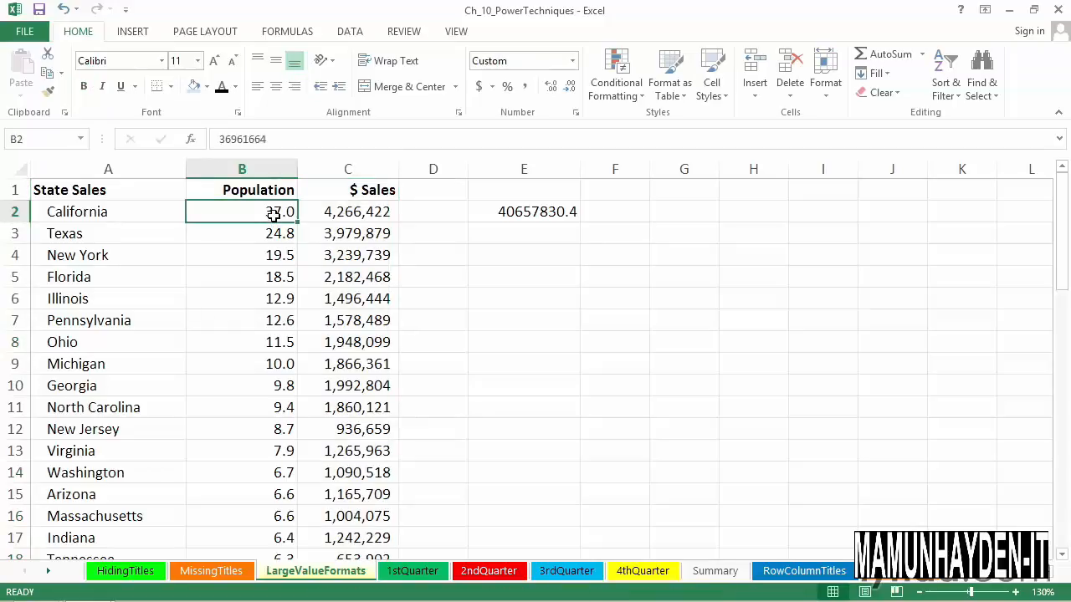
right_click(274, 215)
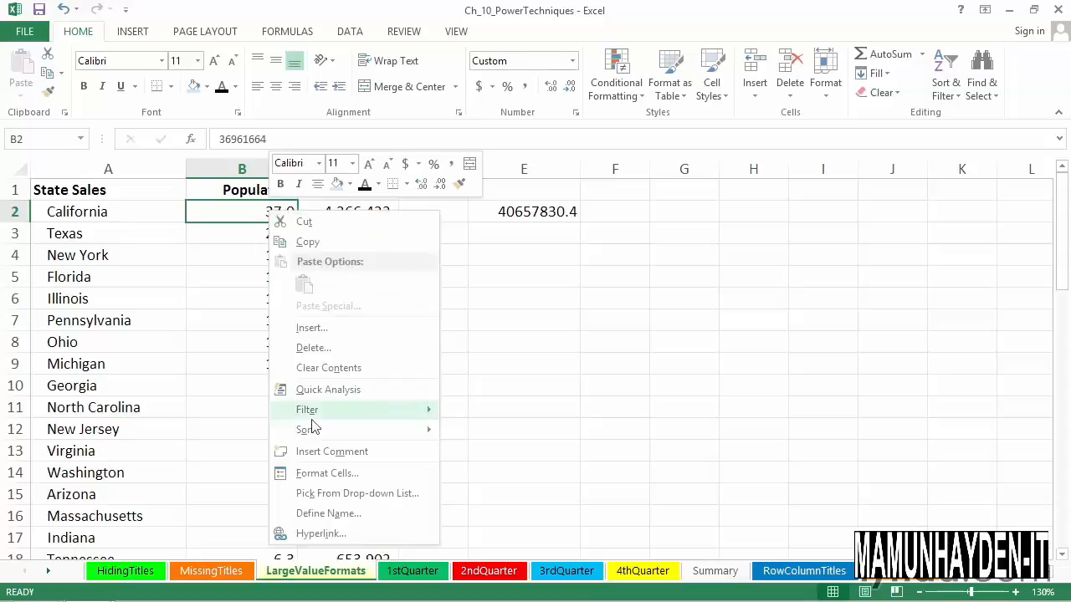
left_click(322, 473)
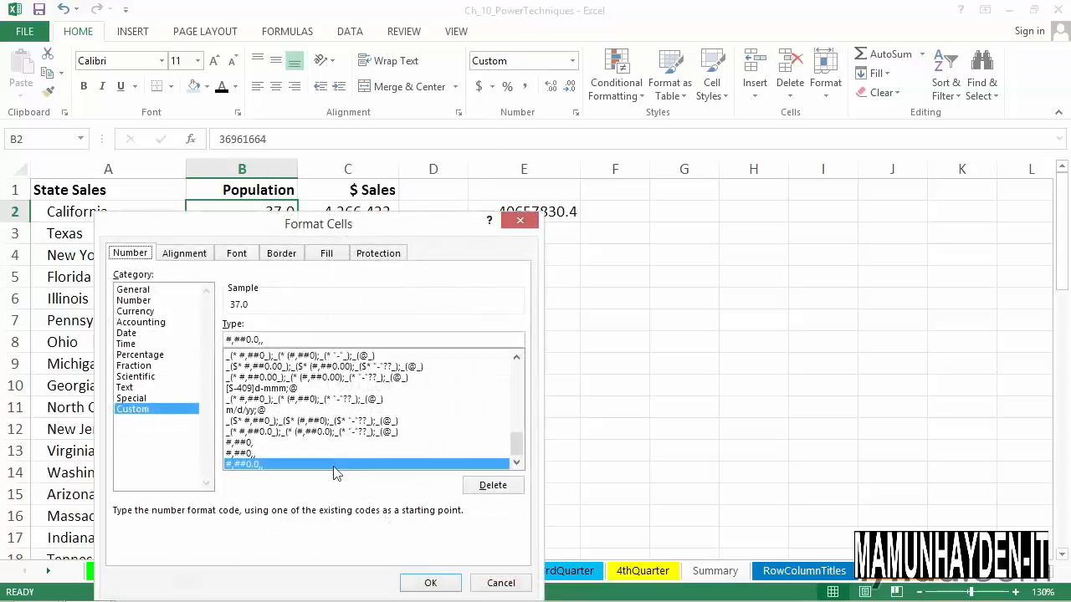
left_click(316, 347)
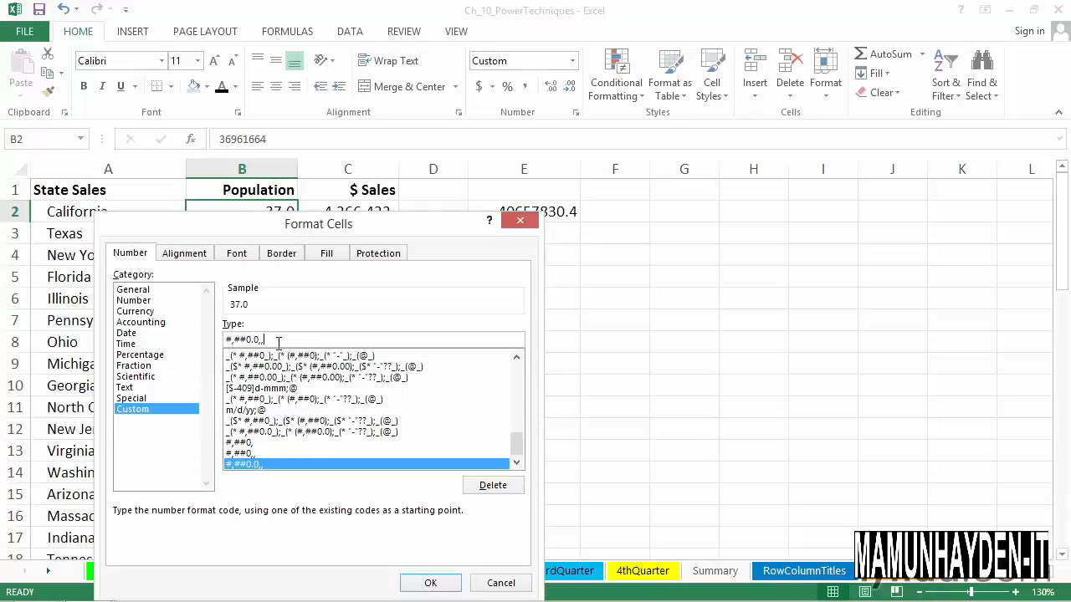
left_click(519, 220)
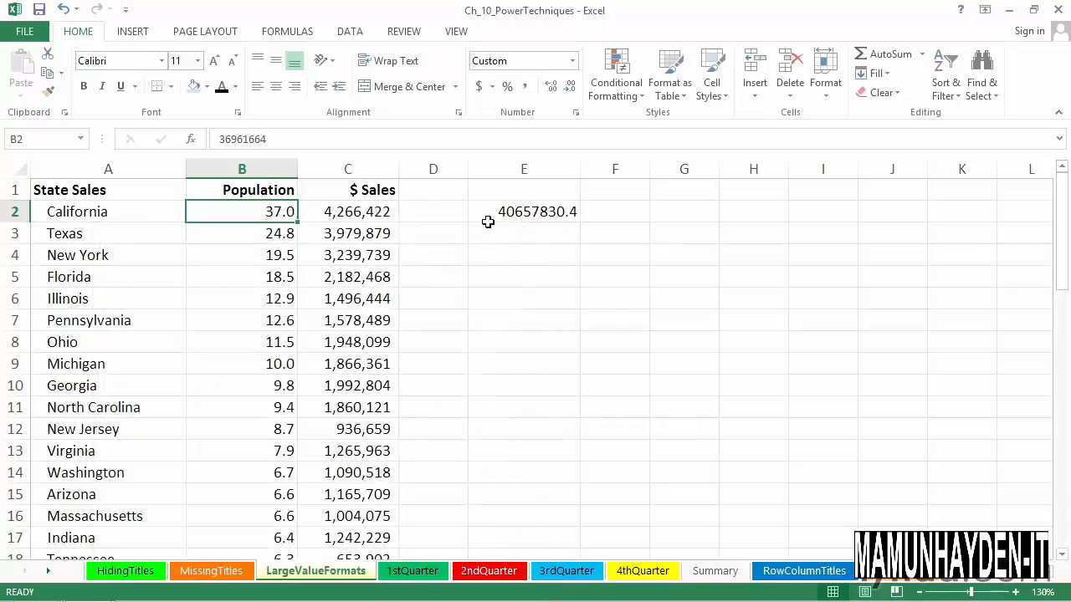
Step: Change the header in B1 to "Population(in millions)" and widen column B to fit it
double_click(293, 189)
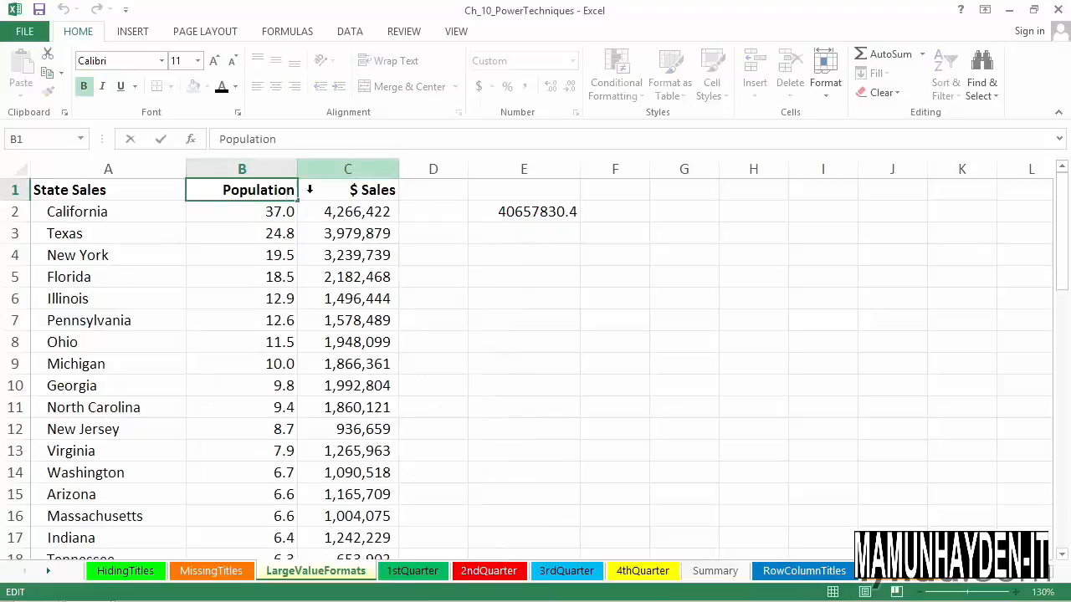
double_click(300, 199)
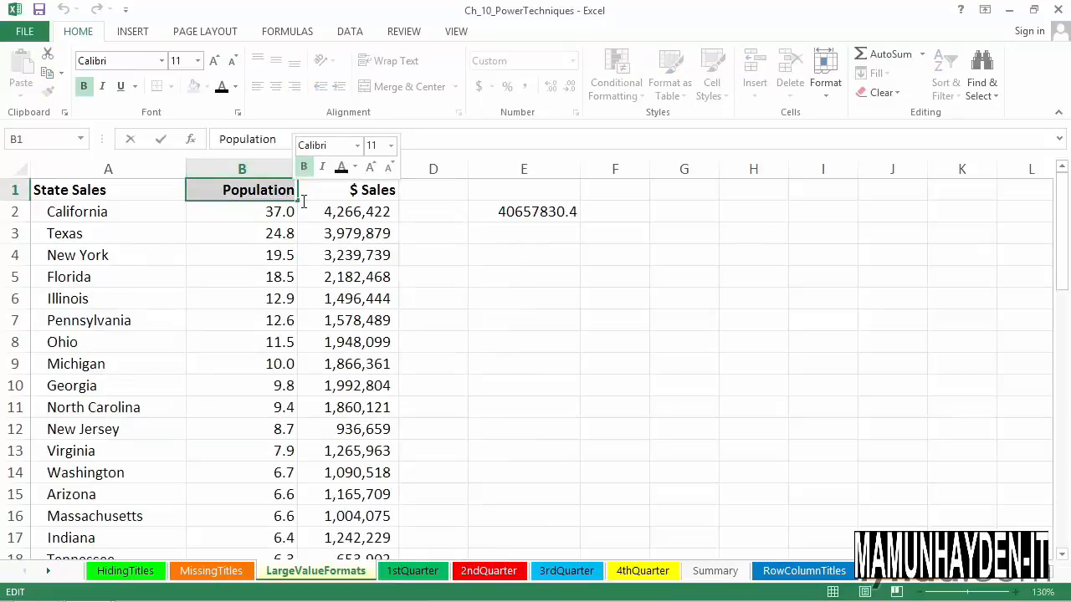
left_click(301, 199)
type("(in millions")
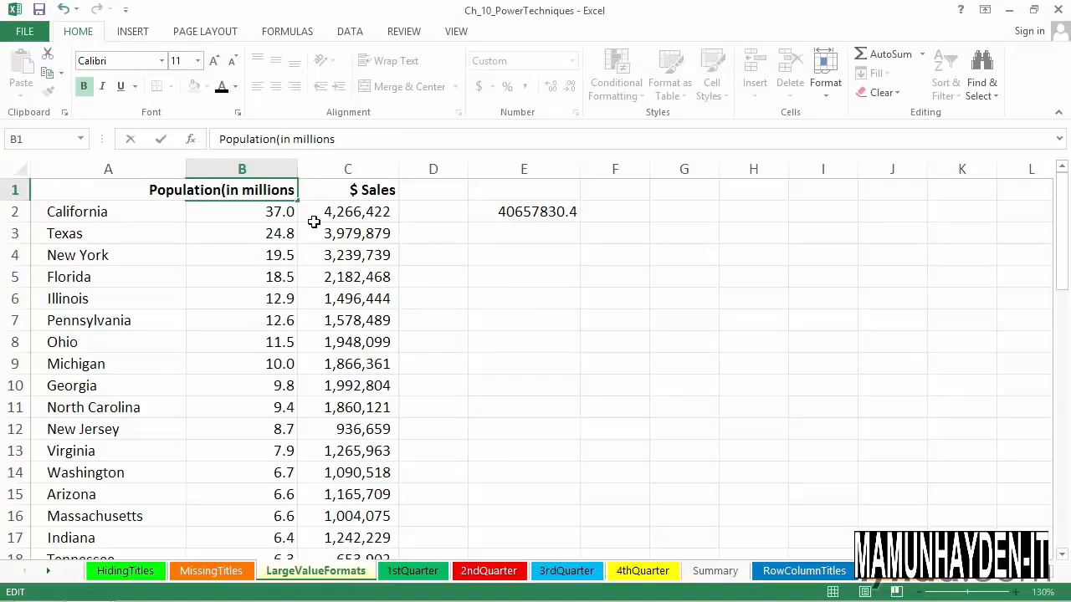
type(")")
key("Return")
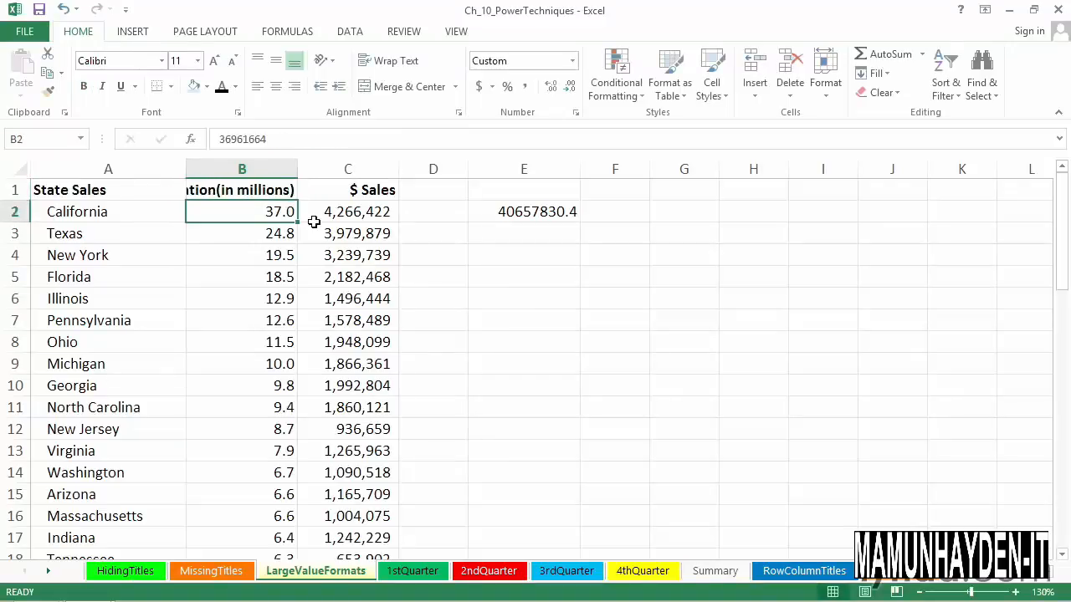
left_click_drag(301, 184, 357, 181)
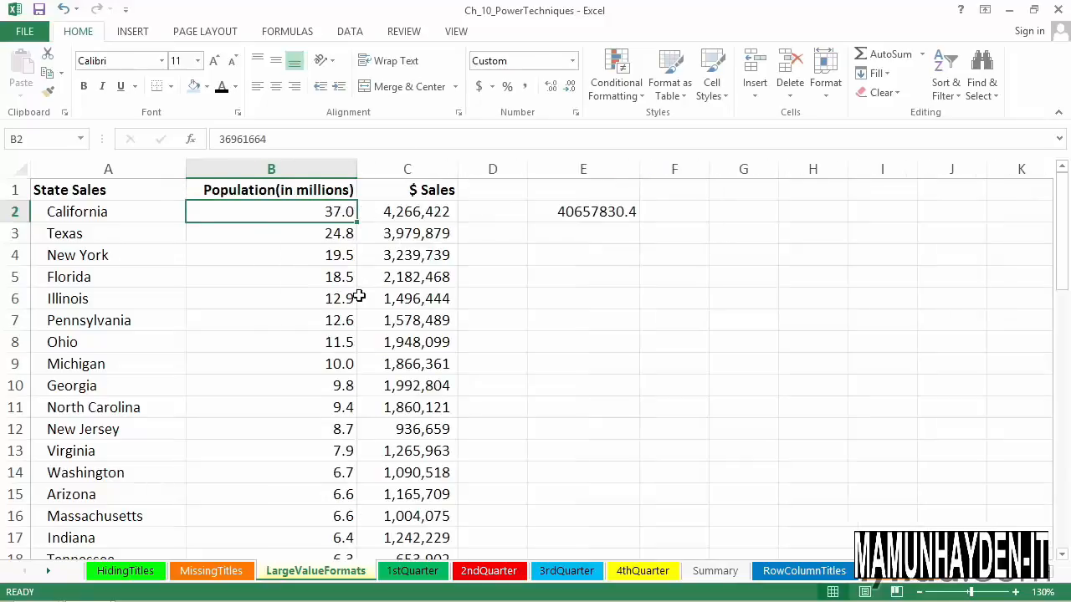